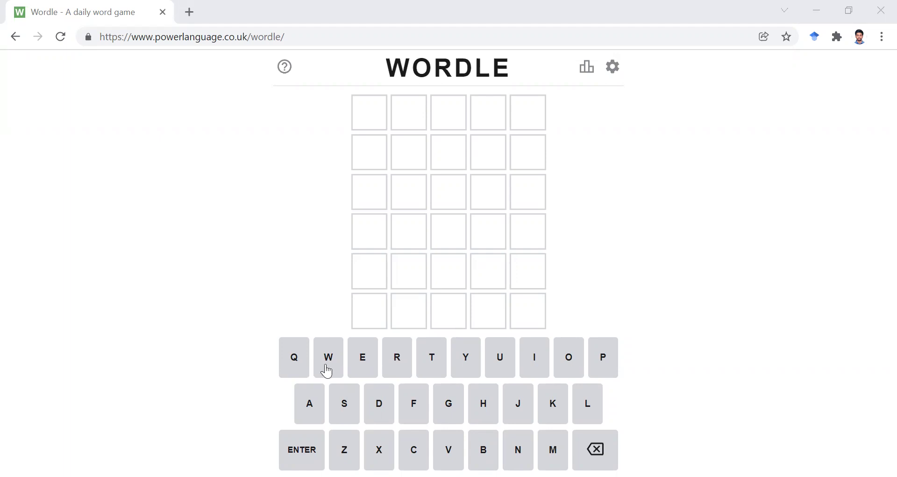
- Enter WEEKS in the first row, fixing a stray A and an extra E, without submitting
click(326, 371)
click(356, 369)
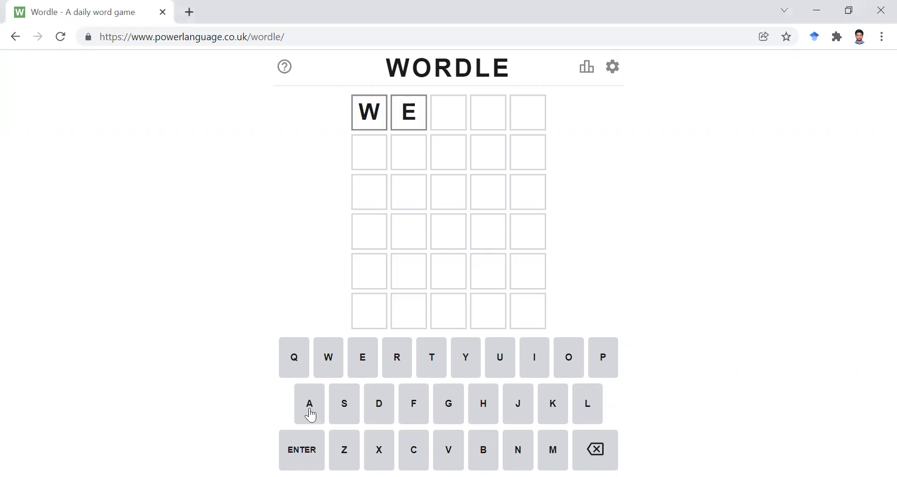
click(310, 414)
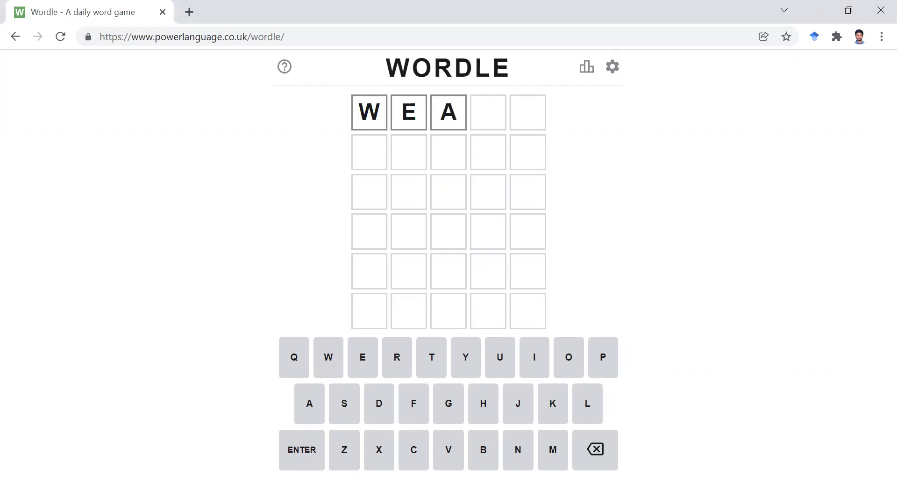
key(BackSpace)
click(358, 356)
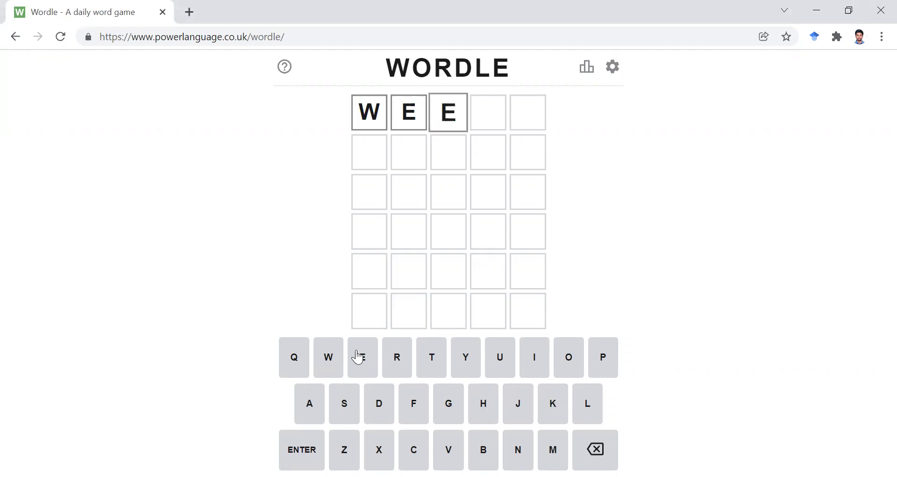
click(358, 356)
click(575, 440)
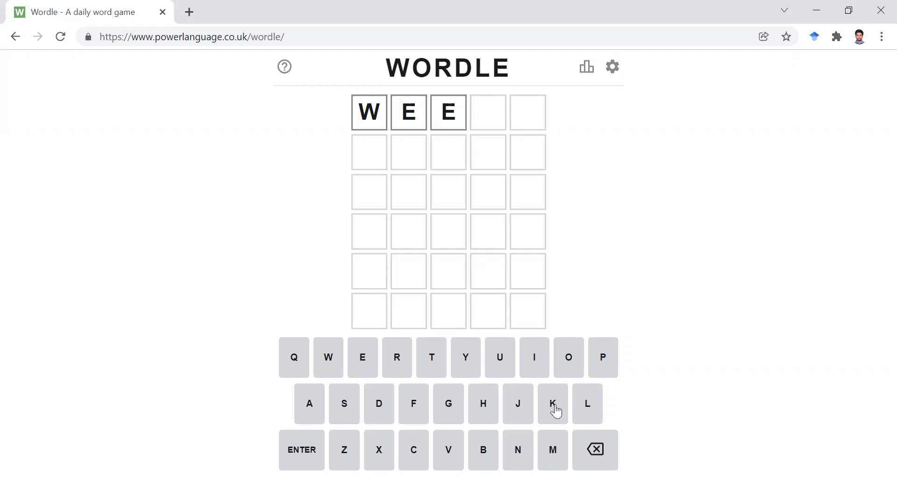
click(554, 406)
click(344, 415)
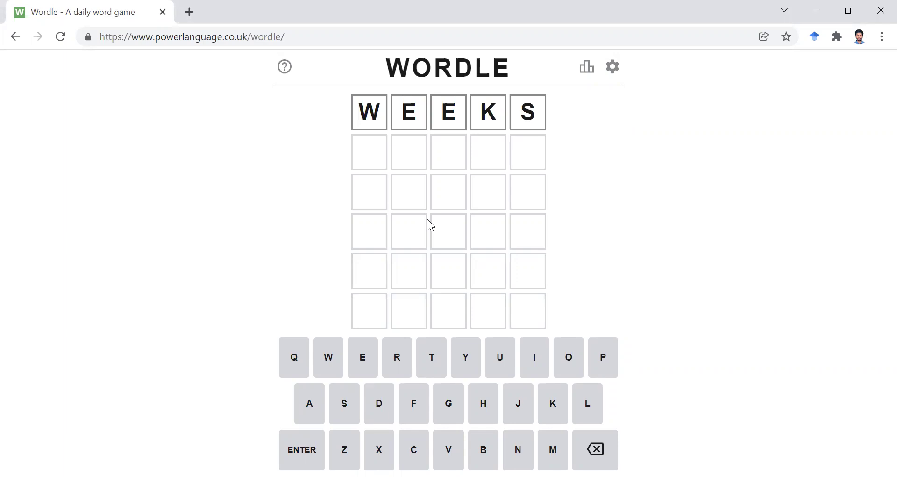
- Open Chrome DevTools on the Wordle page with Inspect, landing on the #board-container element
right_click(612, 133)
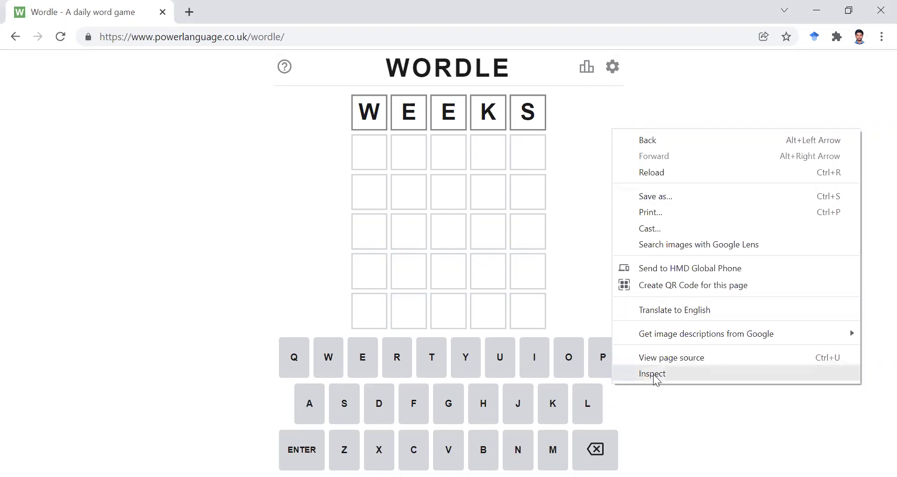
click(573, 278)
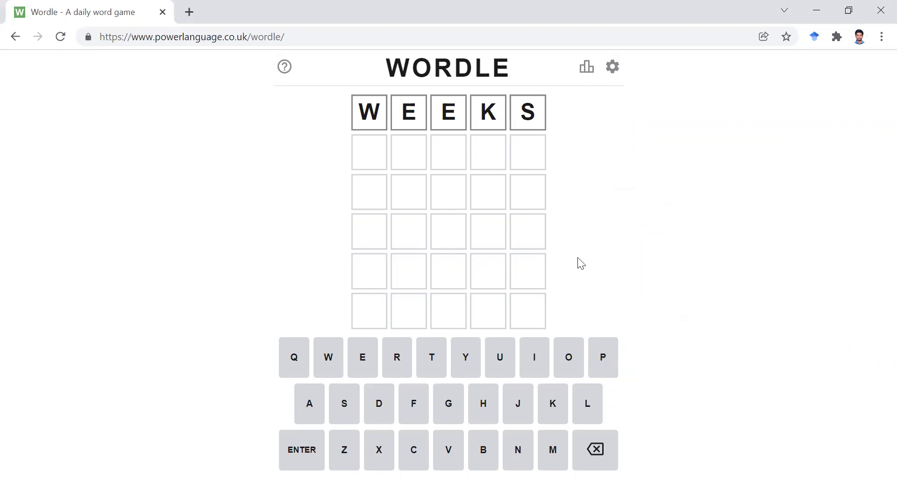
right_click(589, 170)
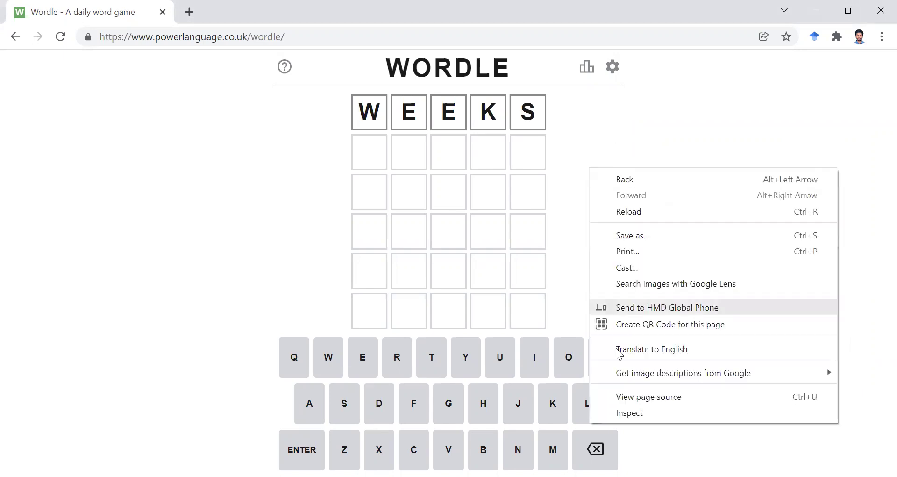
click(649, 413)
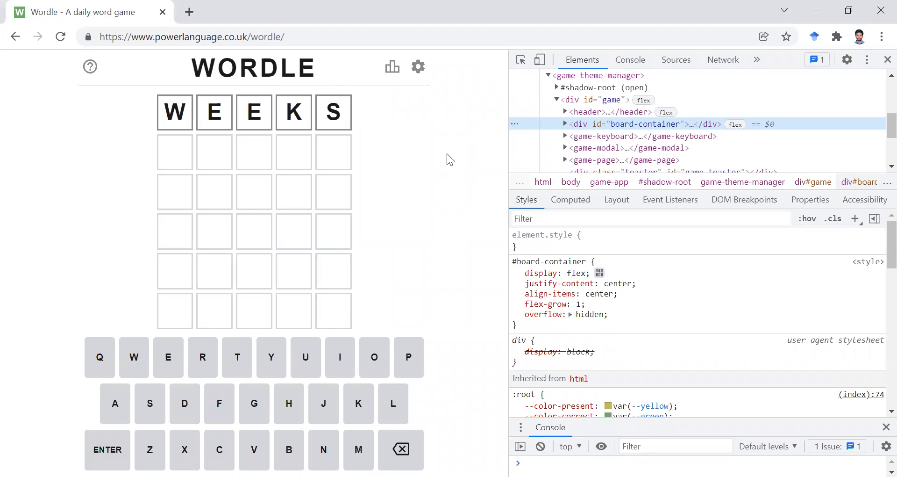
right_click(444, 251)
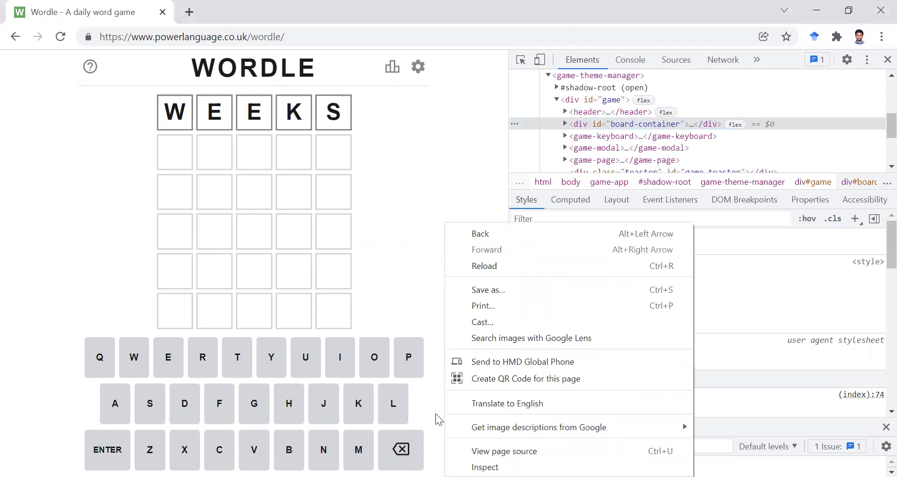
click(414, 287)
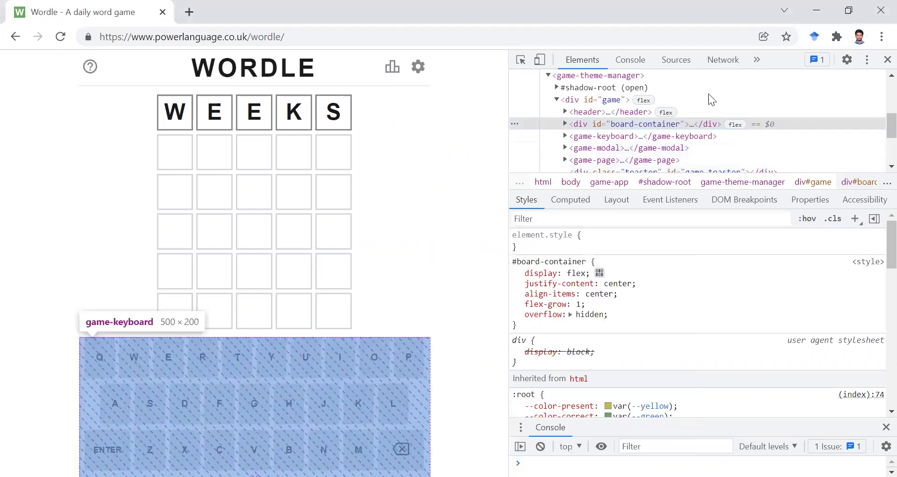
- In the Application panel's Local Storage, read the gameState entry revealing the solution 'light'
click(757, 60)
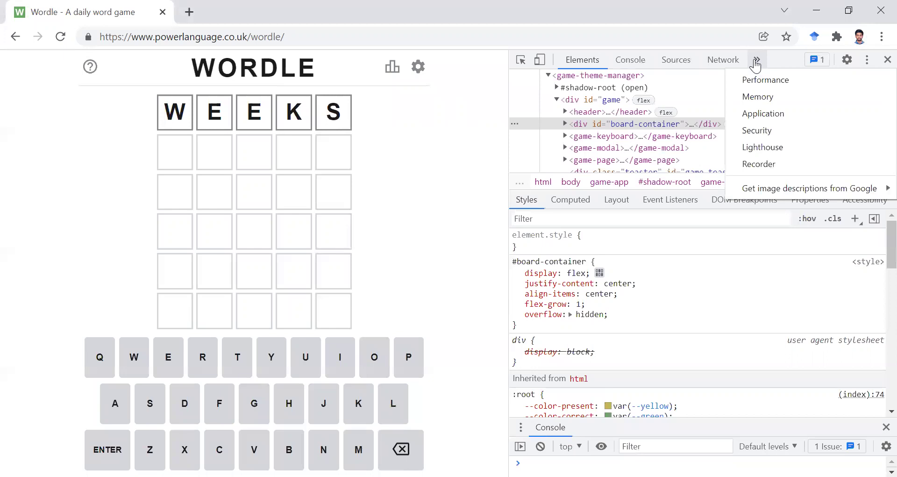
click(772, 114)
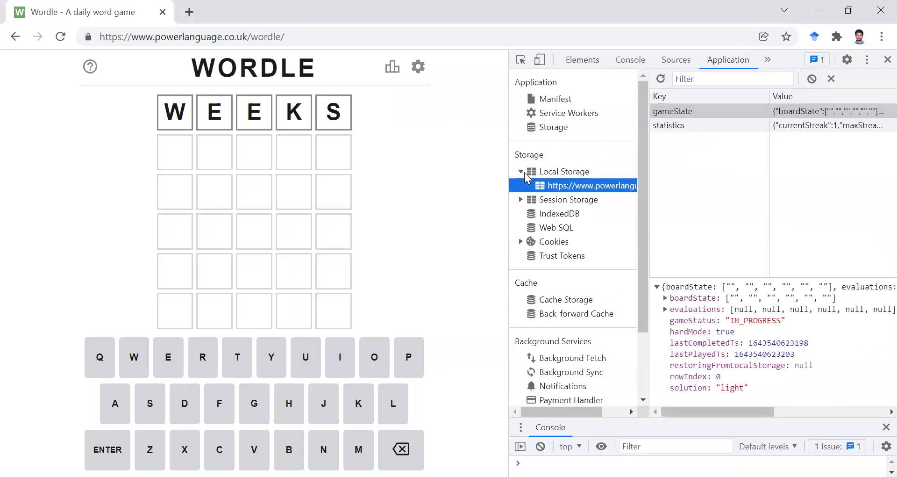
click(522, 172)
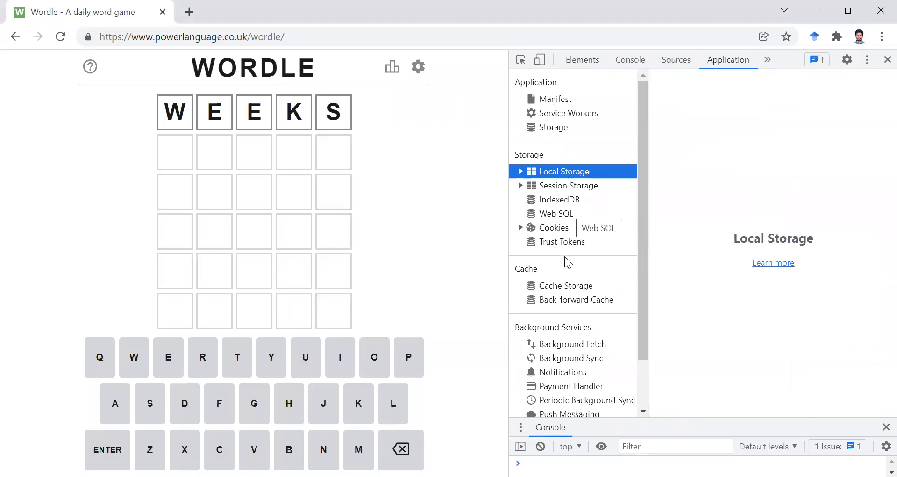
click(521, 171)
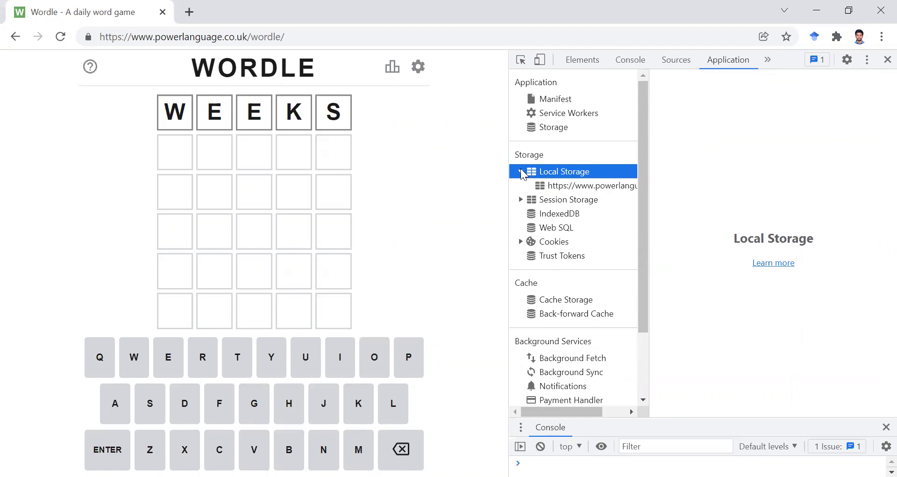
key(Down)
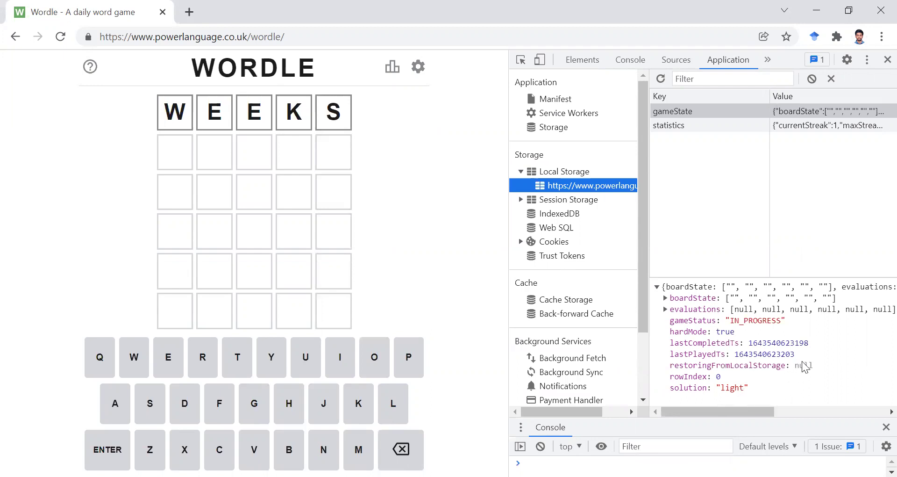
scroll(803, 365, right, 3)
scroll(803, 365, left, 3)
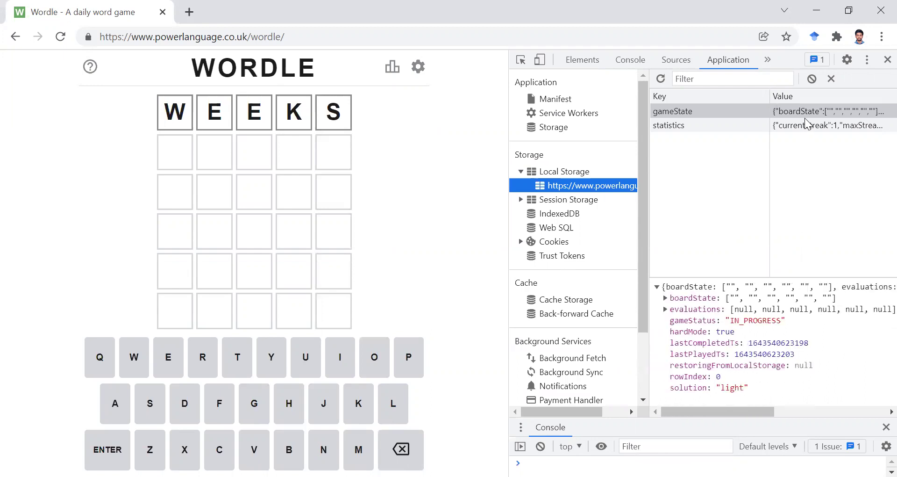
- Close DevTools and erase WEEKS from the first row
click(887, 60)
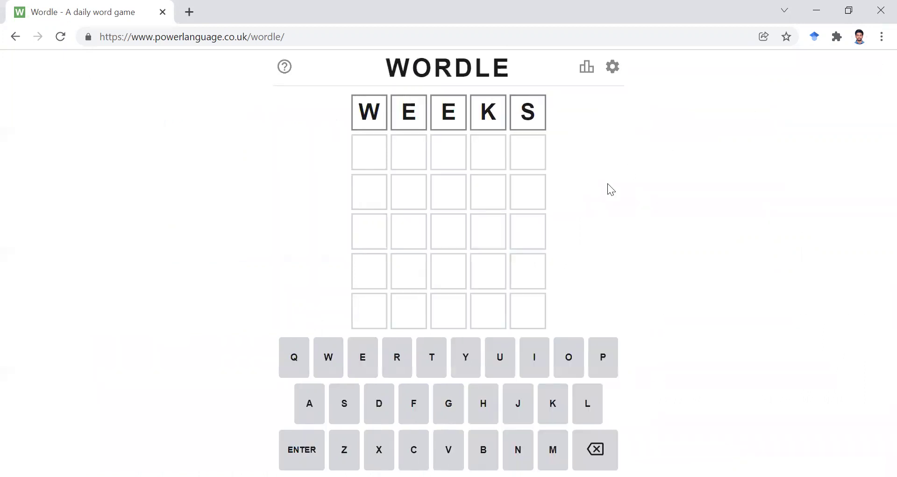
click(598, 449)
click(598, 449)
click(598, 449)
click(599, 448)
click(599, 448)
- Enter LIGHT and submit it, solving the puzzle on the first guess
click(592, 414)
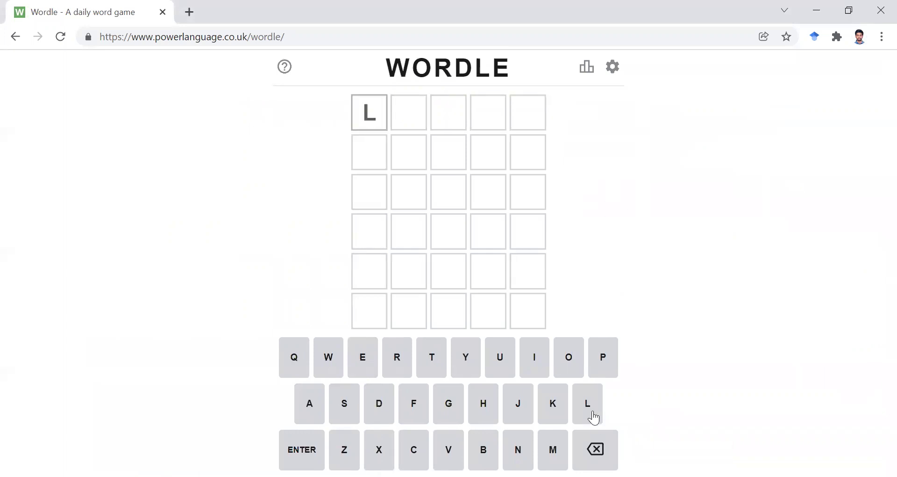
click(548, 367)
click(460, 407)
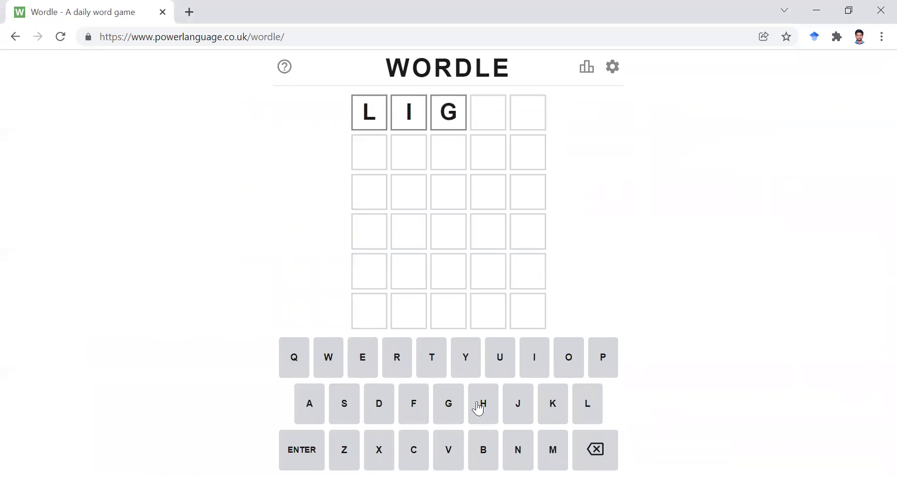
click(478, 406)
click(428, 377)
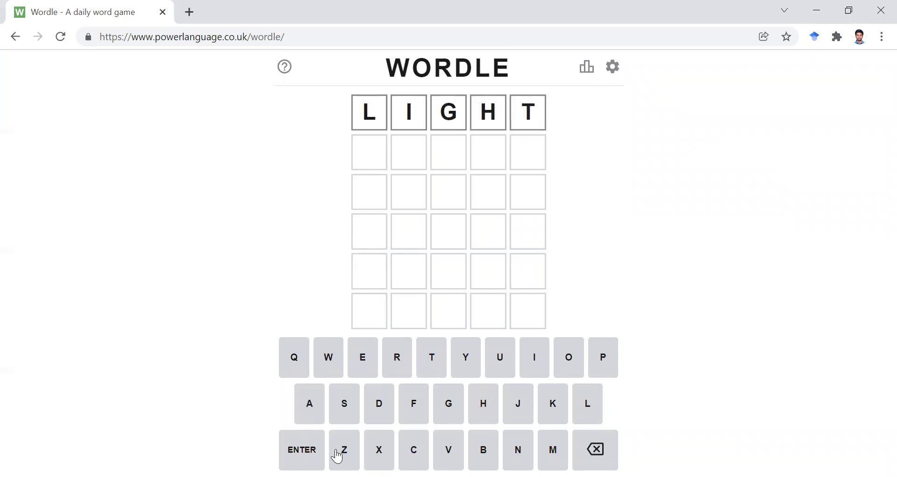
click(303, 449)
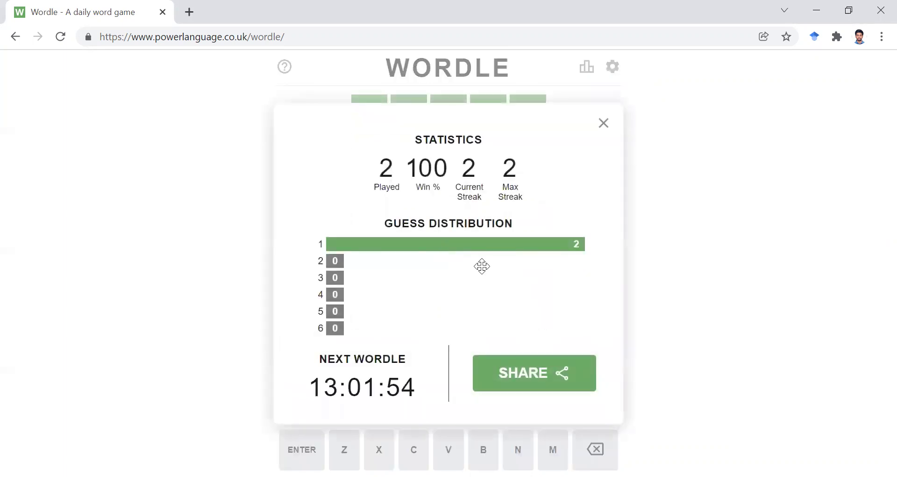
click(501, 385)
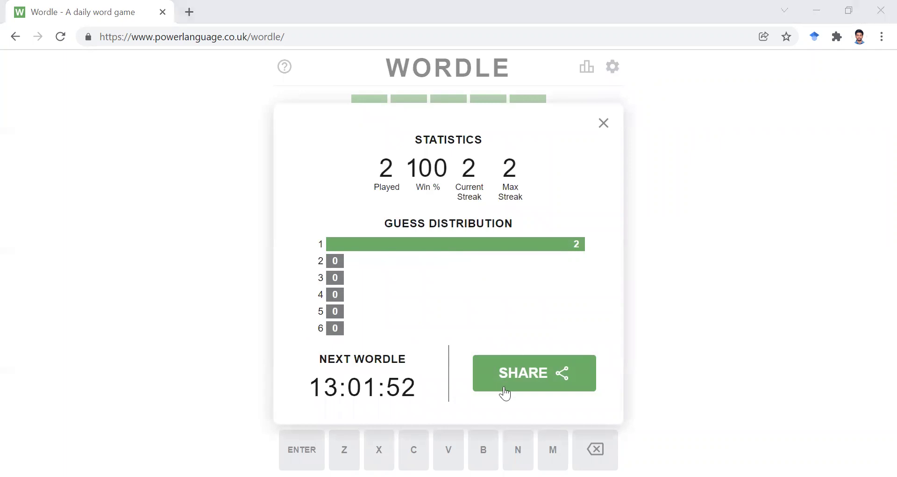
- Open WORDLE - Flex in a new tab from the 'wo' suggestion and check its 5-letter, 6-attempt settings
click(197, 11)
text(wo)
key(Down)
key(Down)
key(Down)
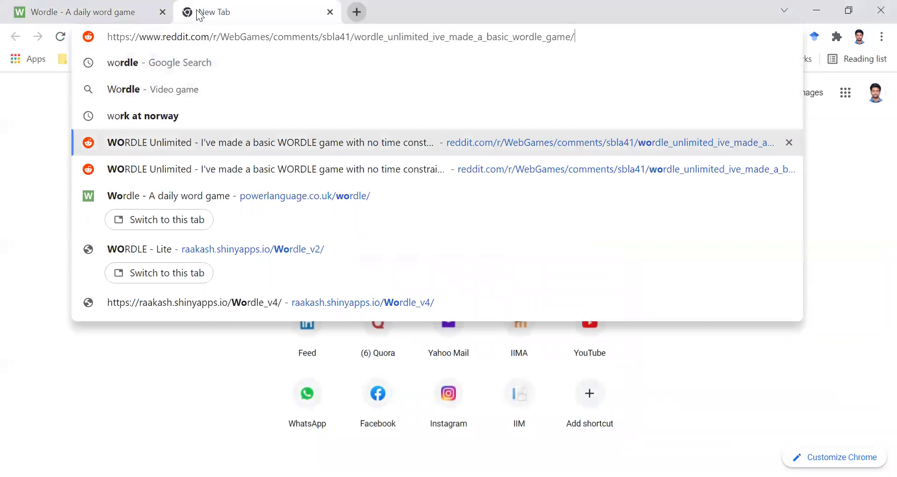
key(Down)
key(Down)
key(Down)
key(Return)
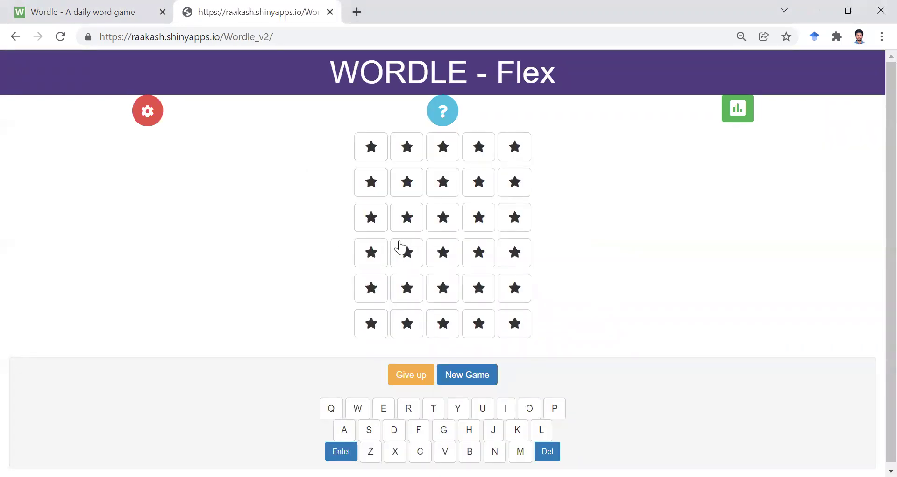
click(147, 111)
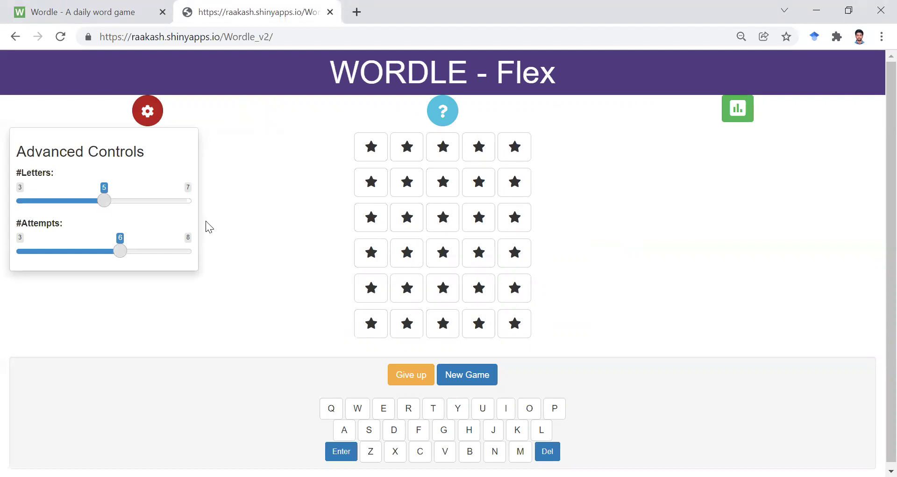
click(334, 263)
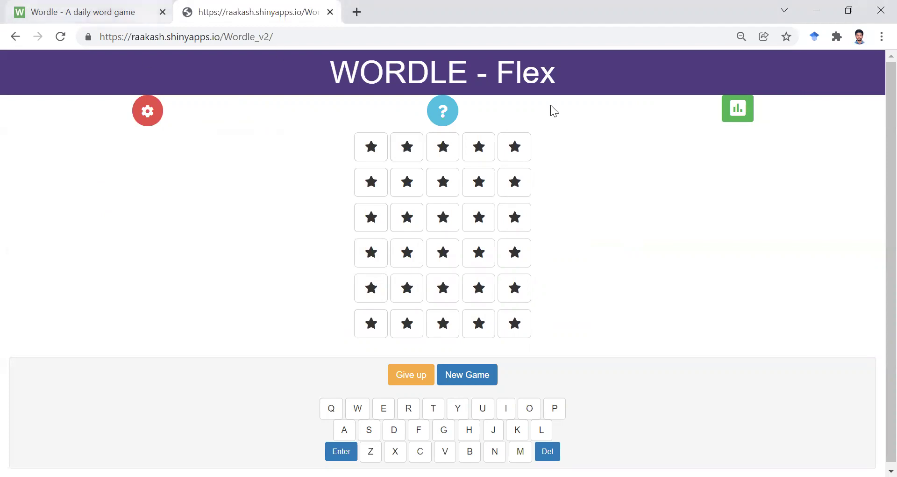
right_click(561, 123)
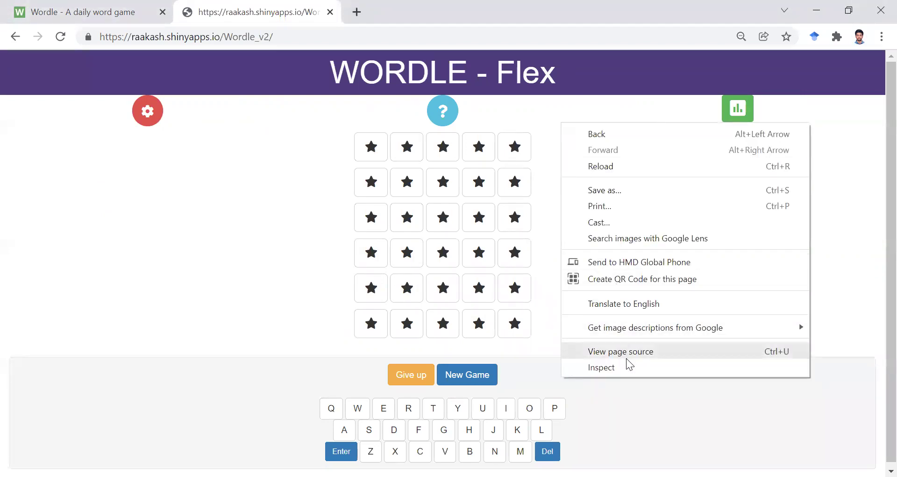
click(633, 369)
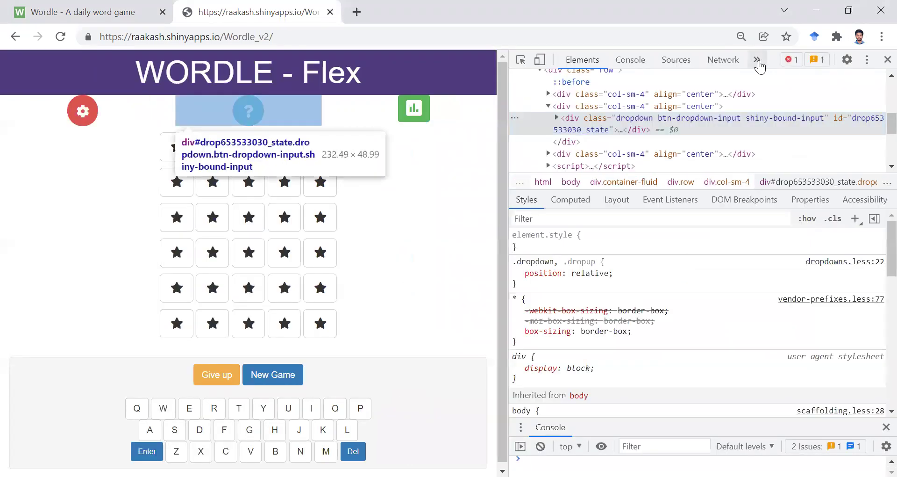
click(757, 59)
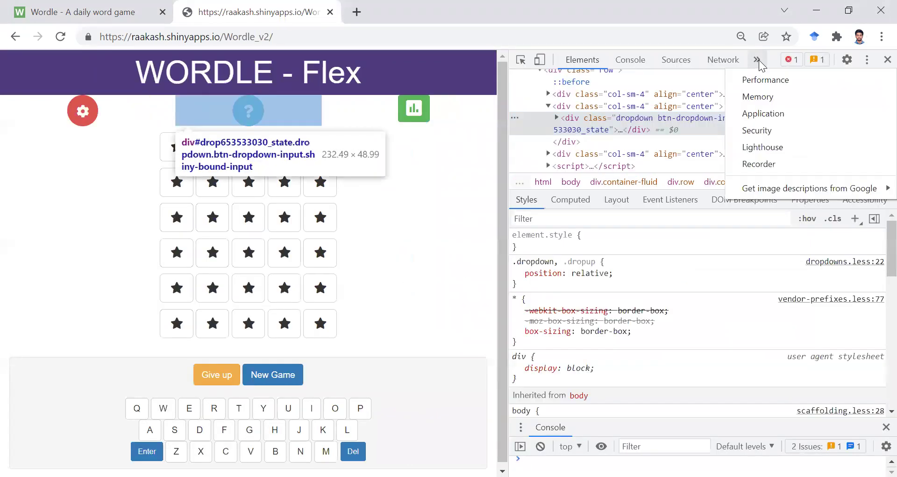
click(778, 113)
click(585, 185)
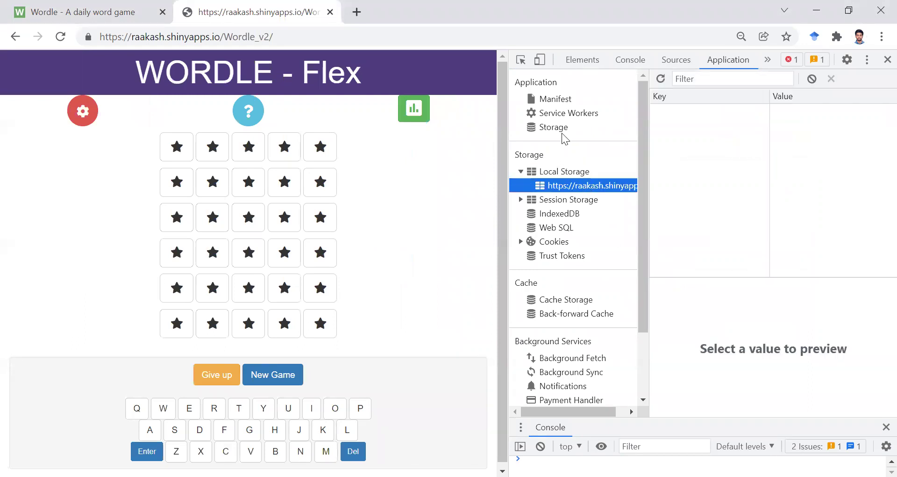
click(559, 201)
click(520, 200)
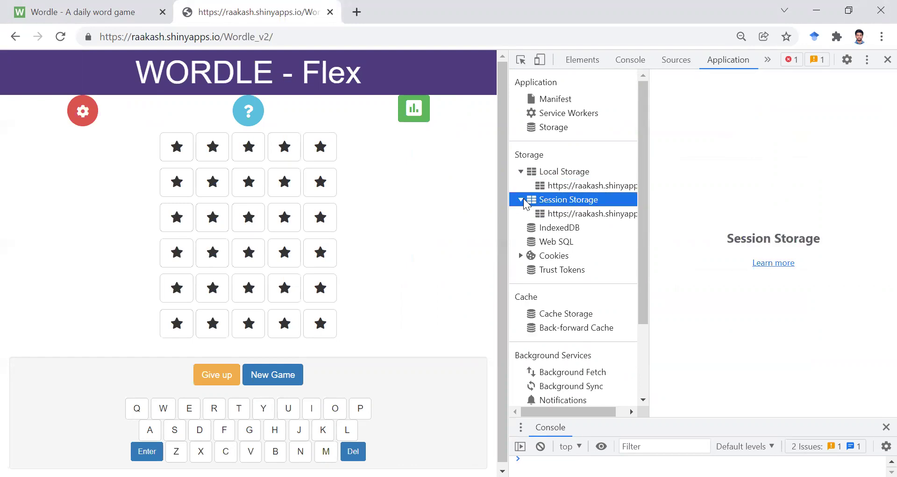
click(557, 217)
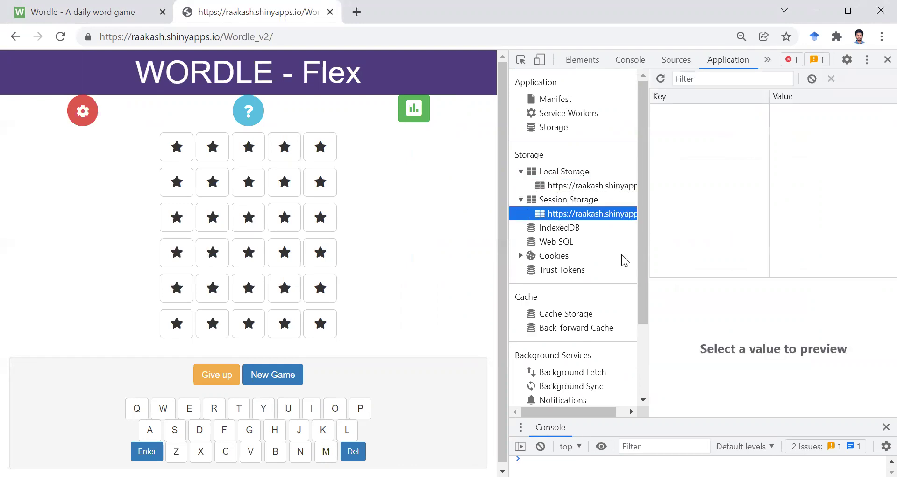
click(887, 59)
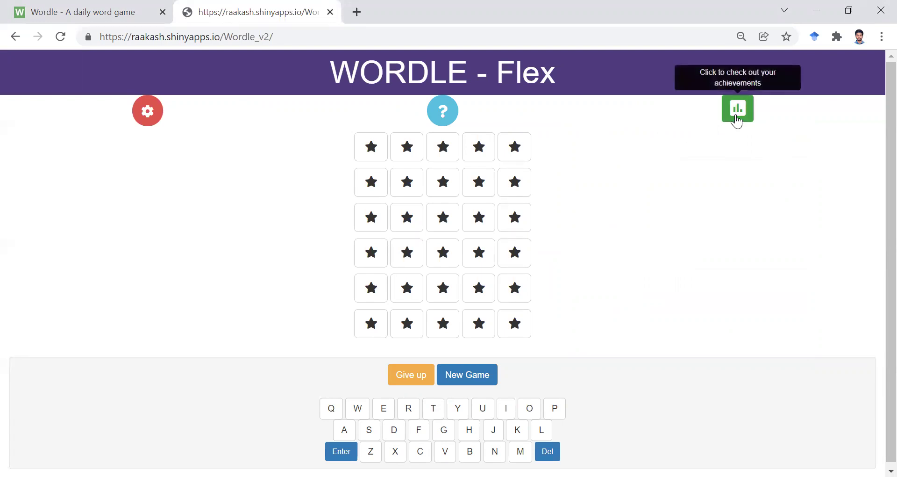
click(737, 120)
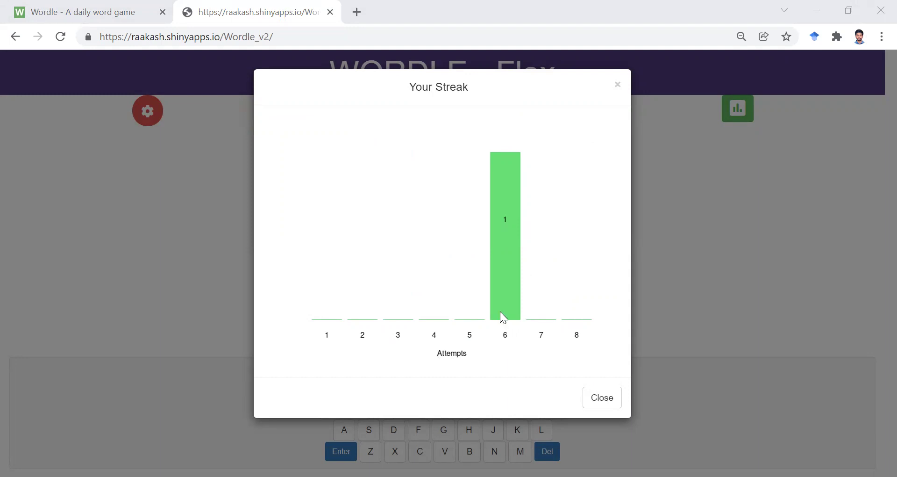
click(617, 84)
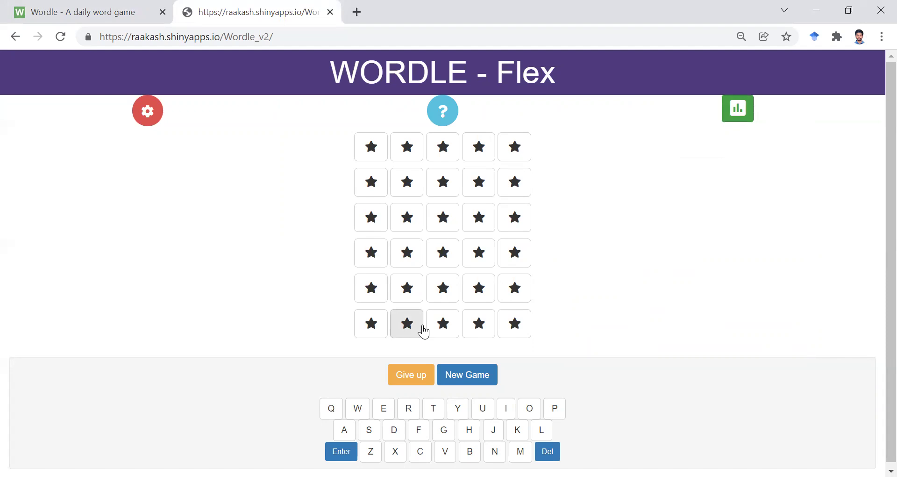